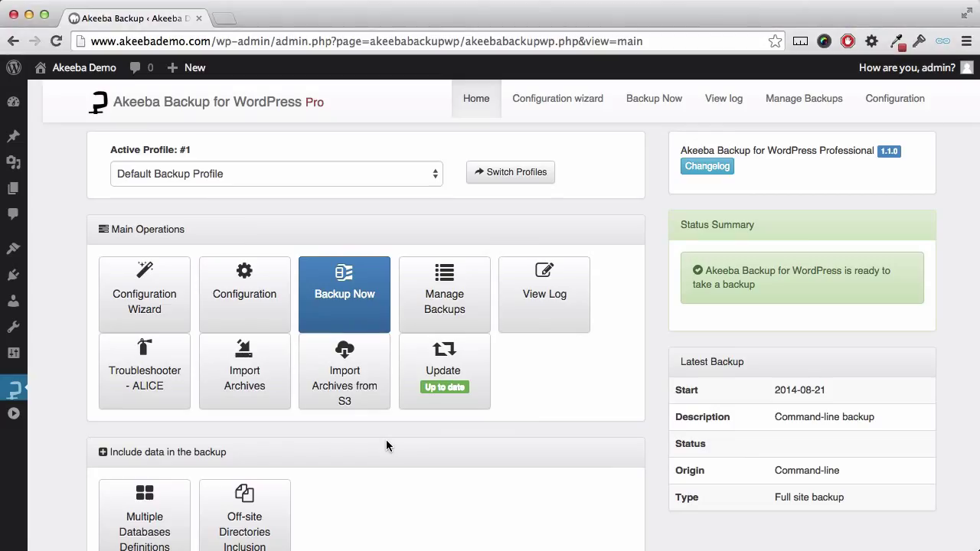
# Start a new full site backup from the Backup Now page on the Akeeba control panel.
pyautogui.click(359, 314)
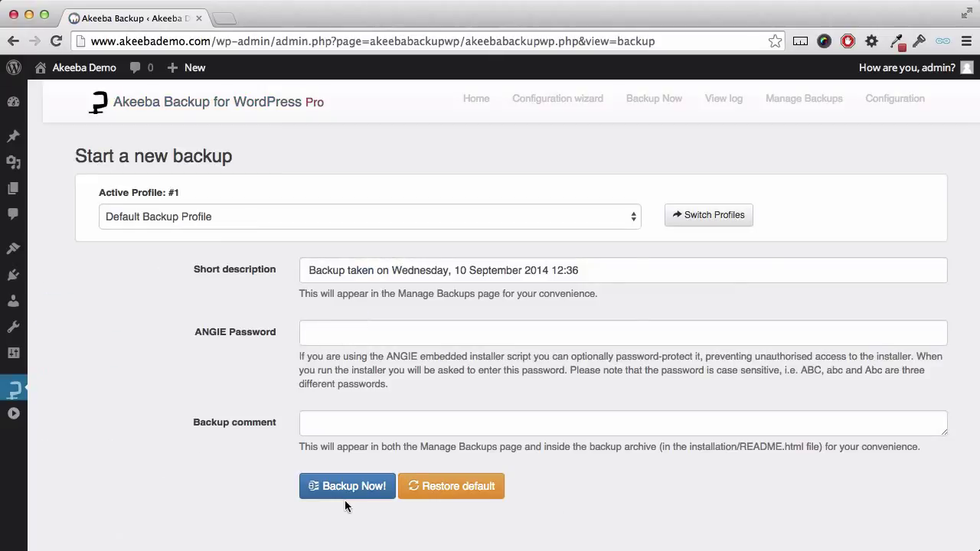
pyautogui.click(344, 487)
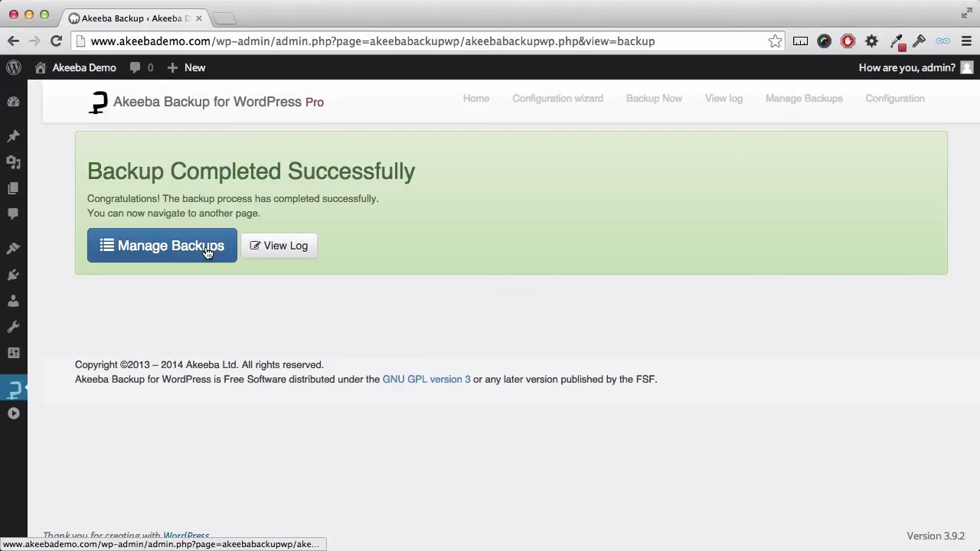
# Download backup archive 1043 (11.88 Mb) from Manage Backups and save it to disk.
pyautogui.click(207, 253)
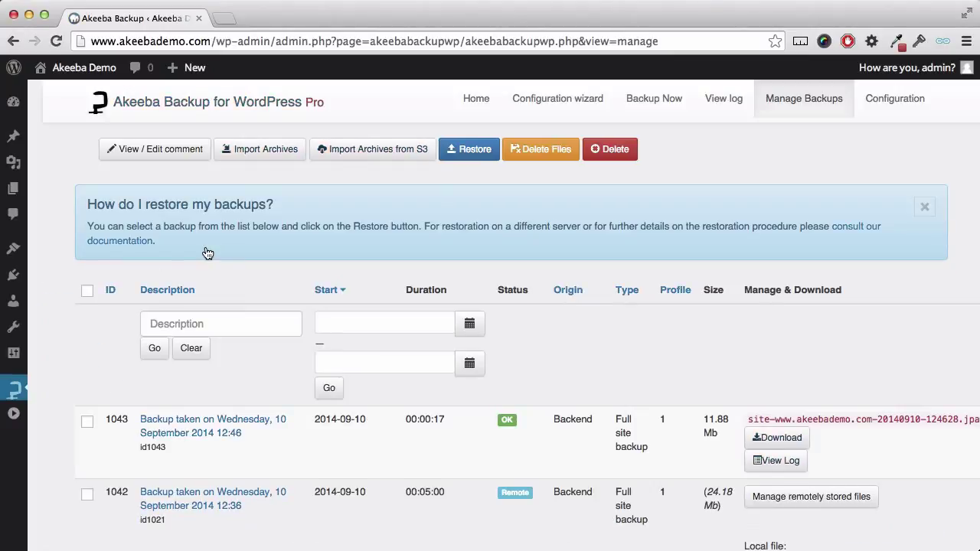
pyautogui.click(777, 438)
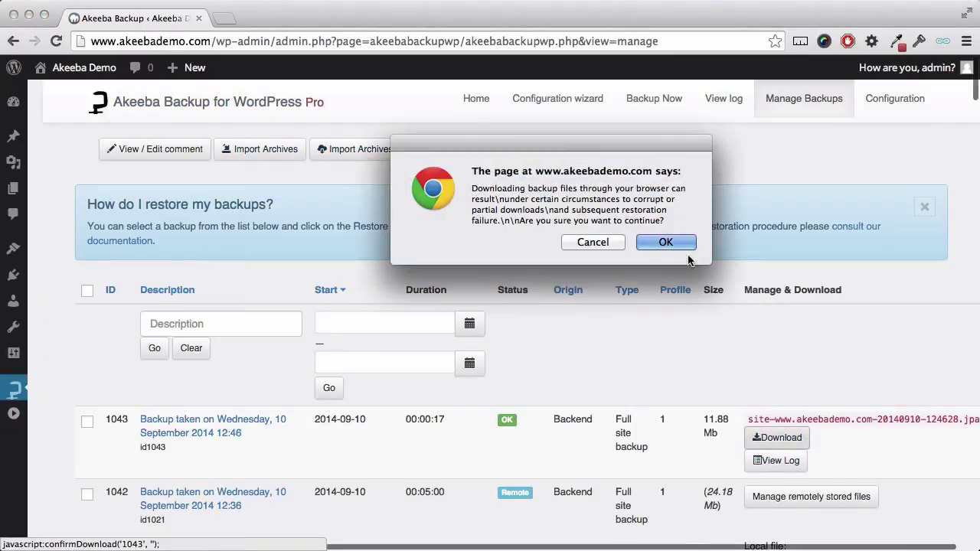
pyautogui.click(675, 242)
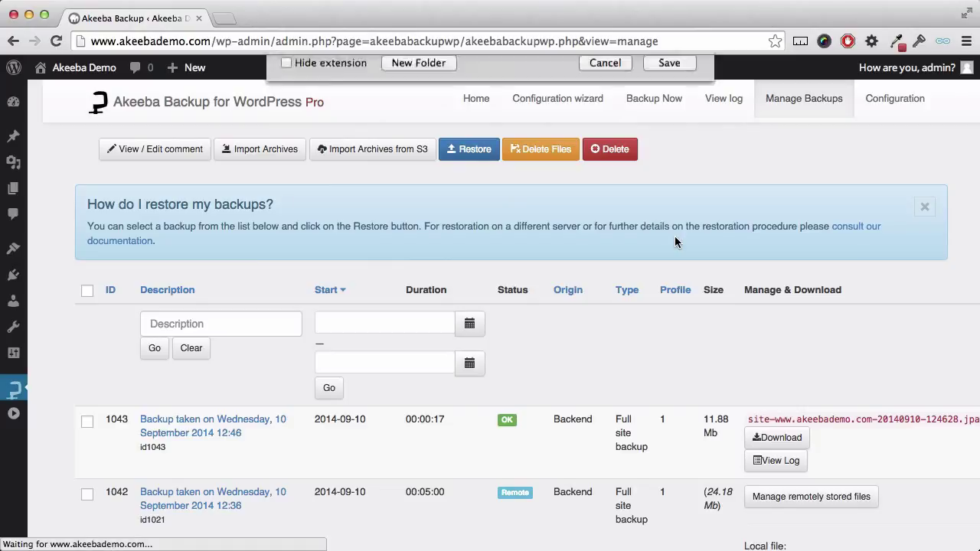
pyautogui.click(668, 446)
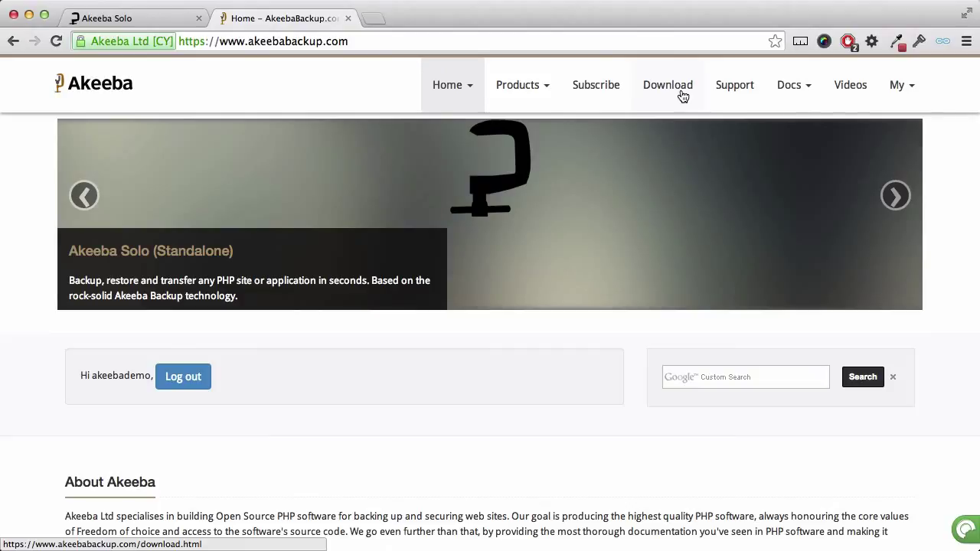
# Download and save the Akeeba Kickstart Professional 3.9.0 zip from the site's Download page.
pyautogui.click(681, 95)
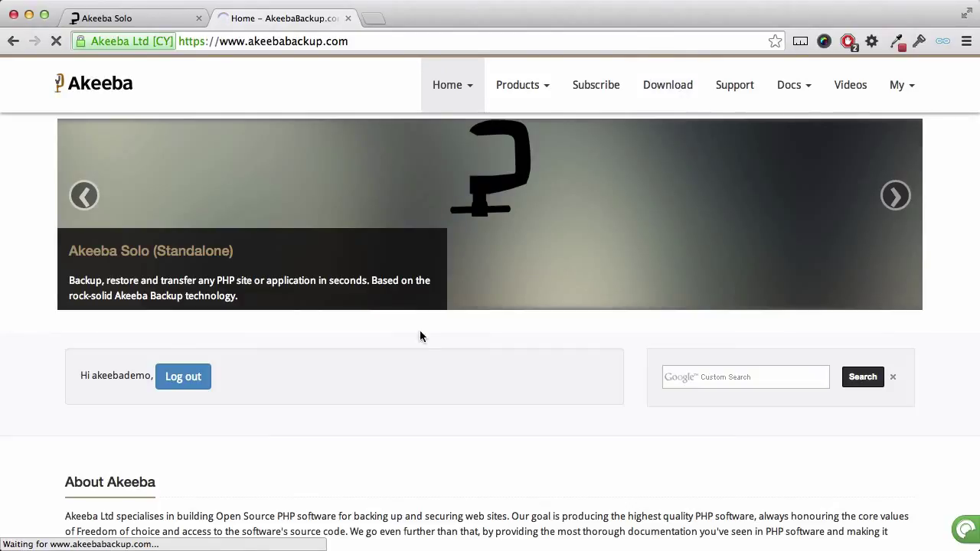
pyautogui.scroll(-5, 402, 392)
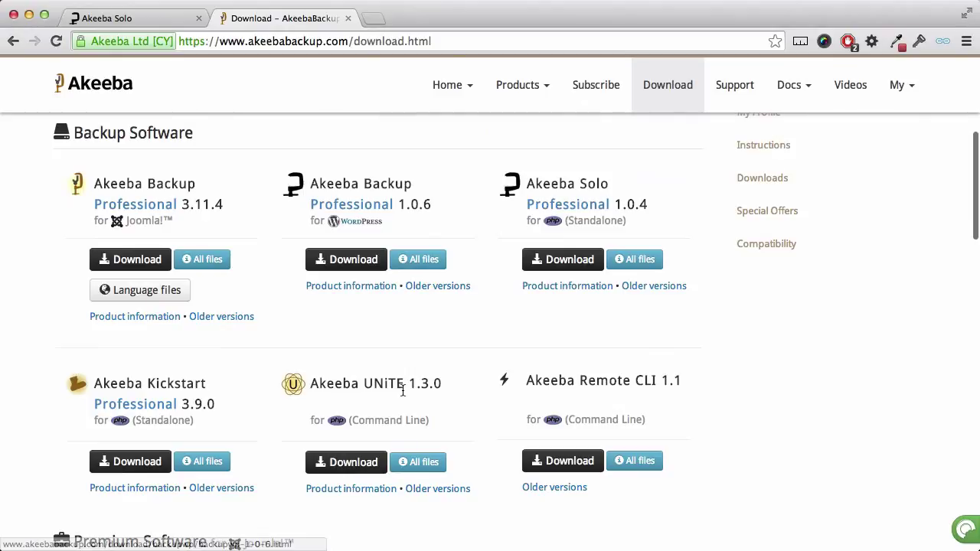
pyautogui.click(125, 468)
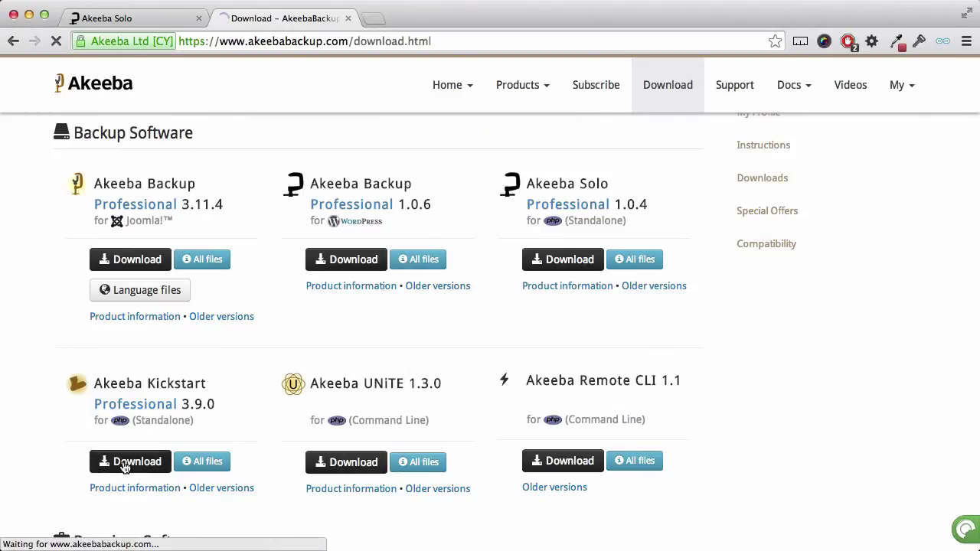
pyautogui.click(663, 449)
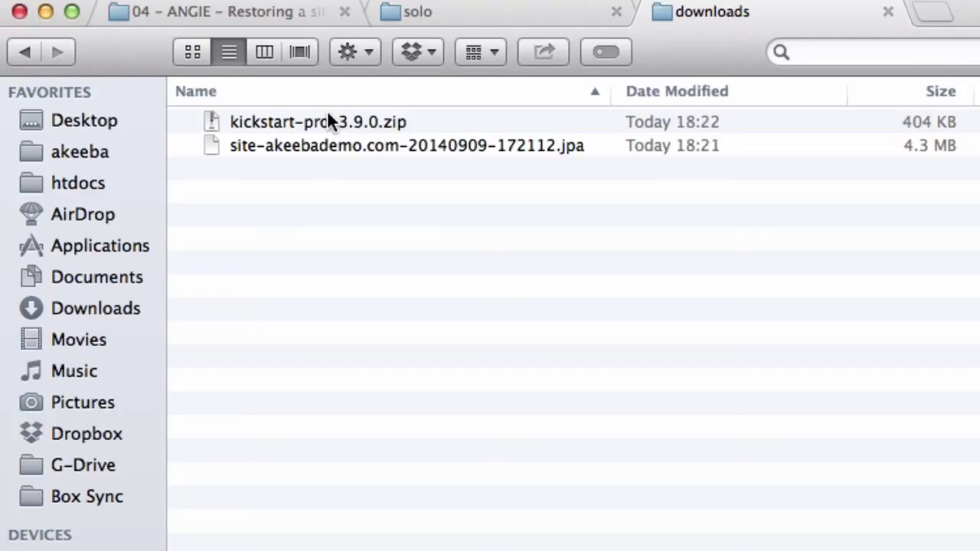
# Extract kickstart-pro-3.9.0.zip in Downloads and expand the new folder to select kickstart.php.
pyautogui.click(329, 121)
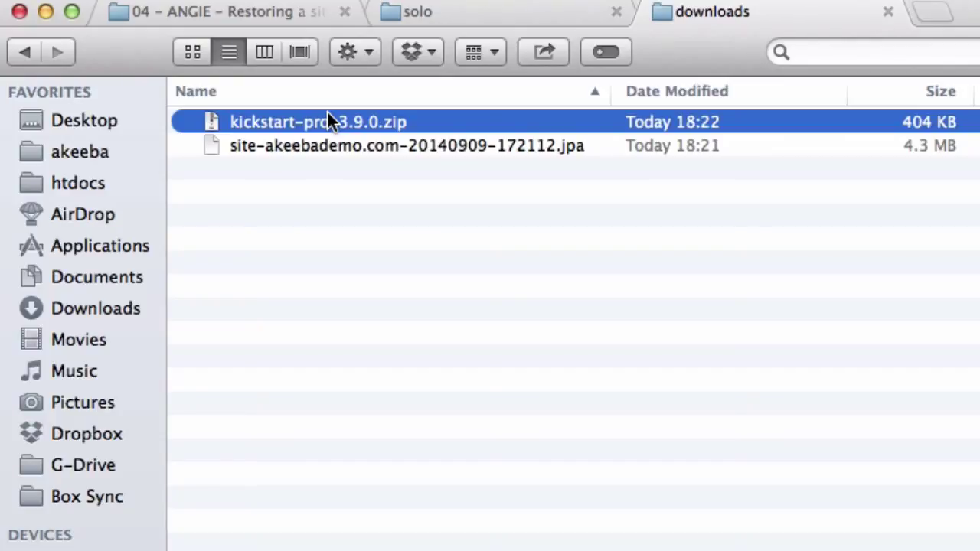
pyautogui.doubleClick(328, 115)
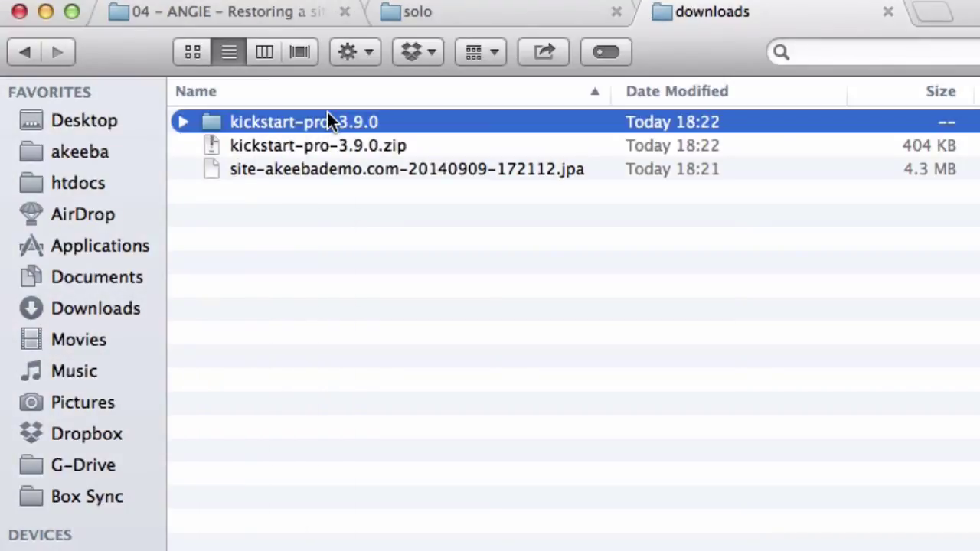
pyautogui.click(184, 122)
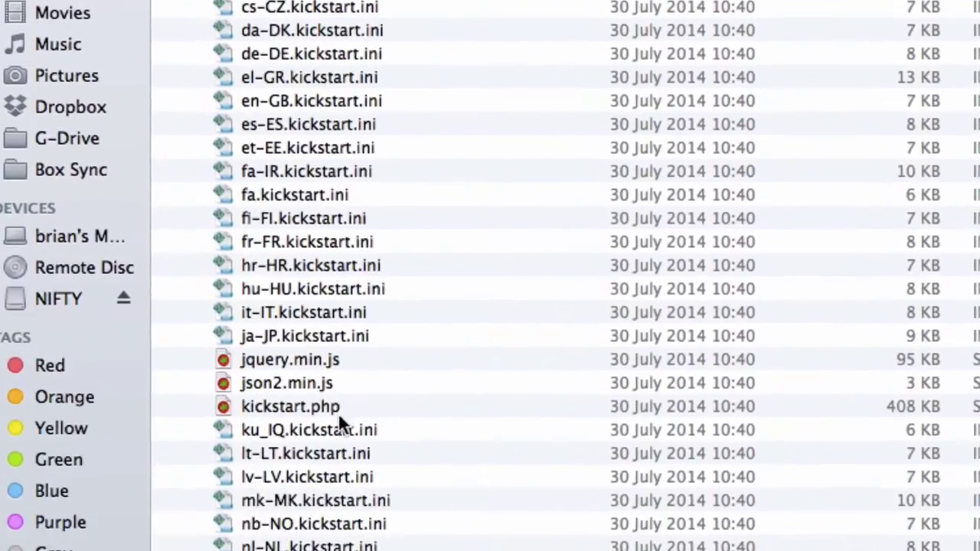
pyautogui.click(331, 407)
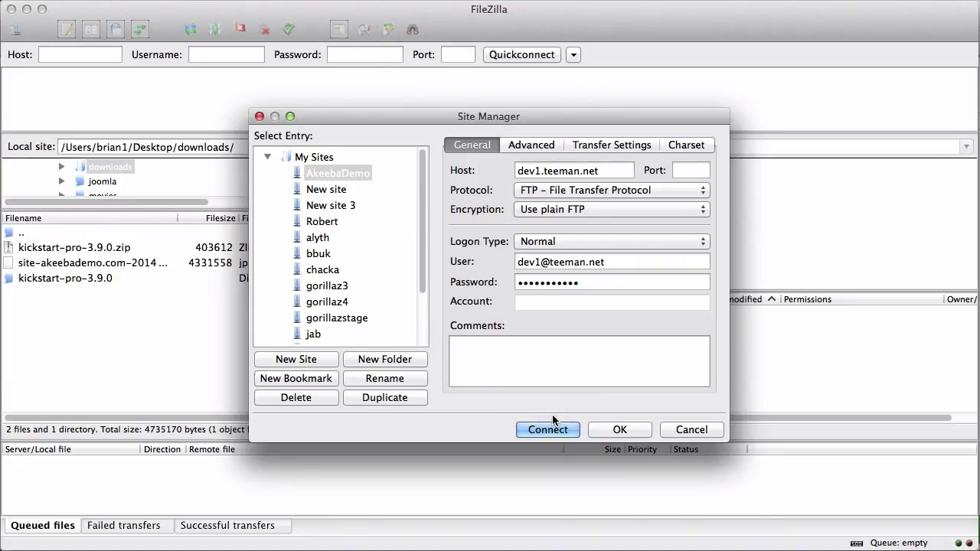
# Connect to AkeebaDemo and upload site-akeebademo.com-20140909-172112.jpa into the remote /www folder.
pyautogui.click(536, 435)
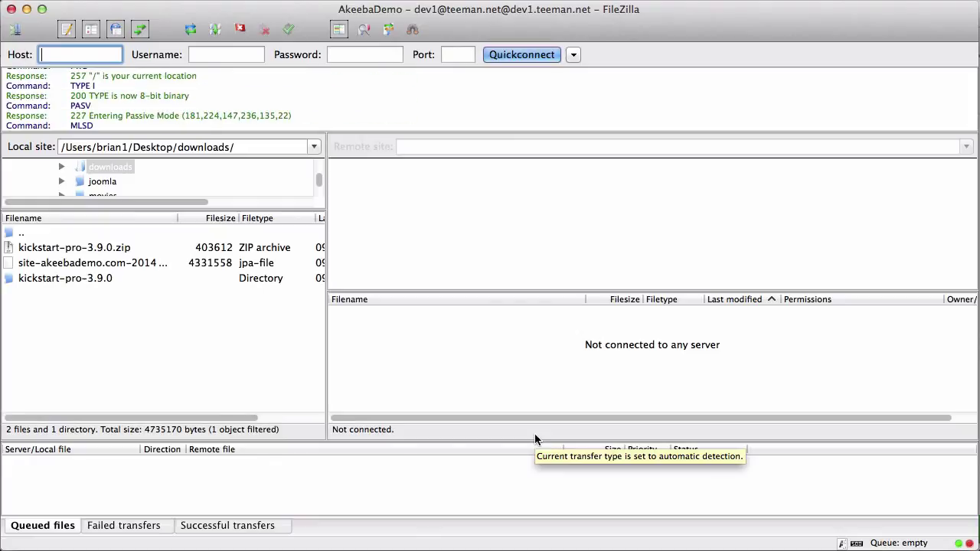
pyautogui.doubleClick(367, 337)
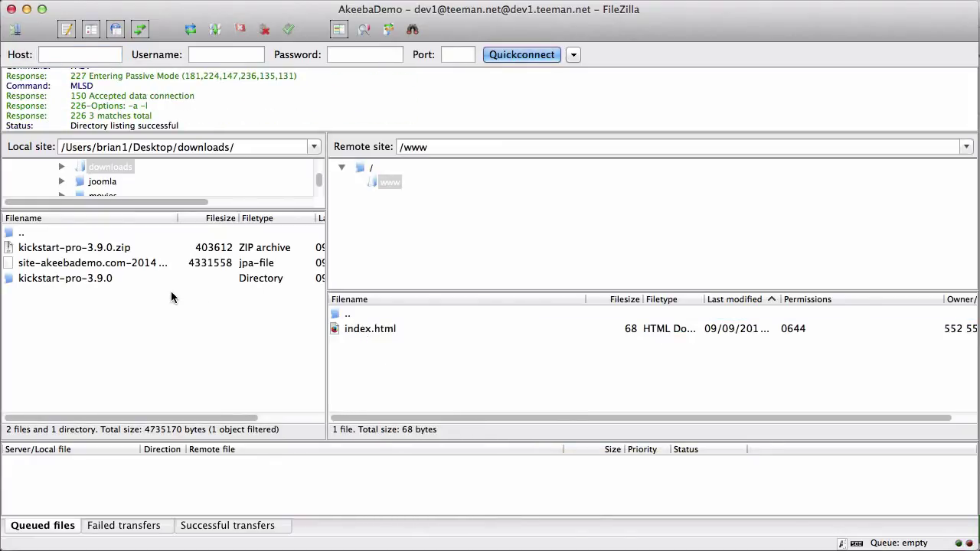
pyautogui.click(55, 265)
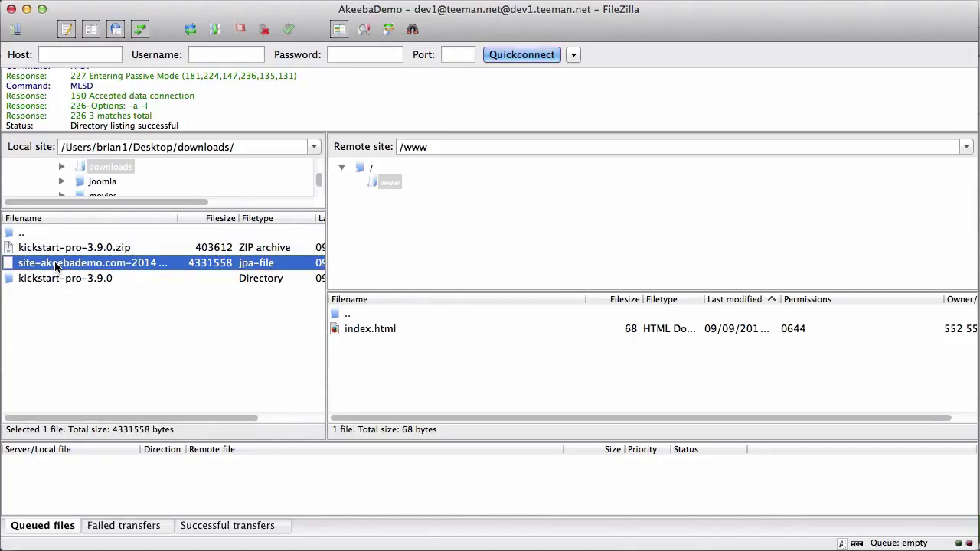
pyautogui.moveTo(137, 311); pyautogui.dragTo(387, 387)
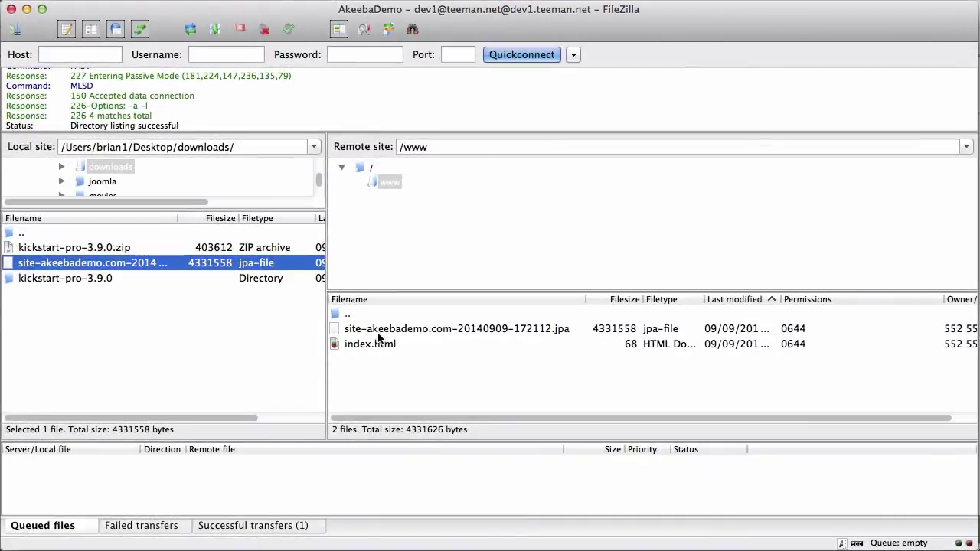
pyautogui.click(380, 331)
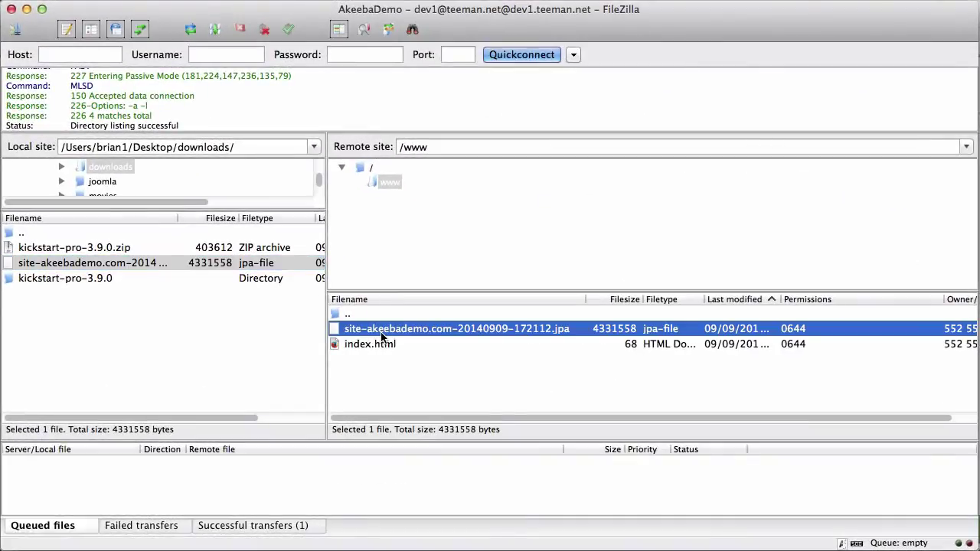
pyautogui.doubleClick(81, 281)
pyautogui.scroll(-3, 66, 369)
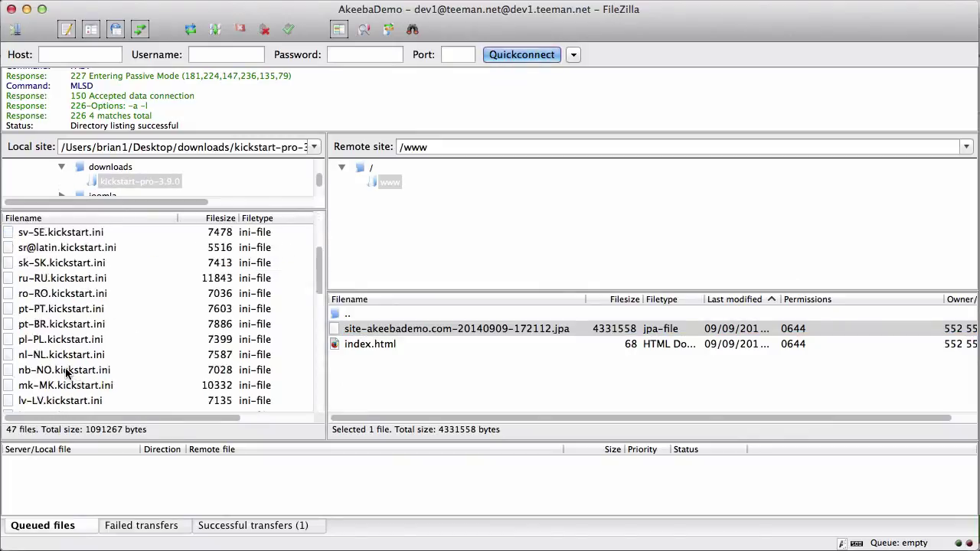
pyautogui.scroll(-3, 65, 369)
pyautogui.click(61, 340)
pyautogui.moveTo(106, 356); pyautogui.dragTo(372, 387)
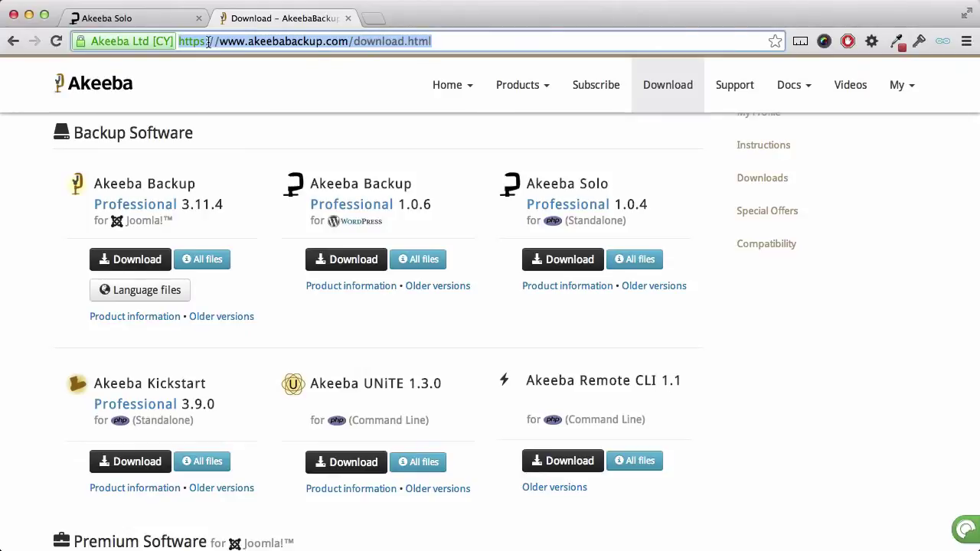
# Load dev1.teeman.net, then dev1.teeman.net/kickstart.php in Chrome.
pyautogui.write('dev1.te')
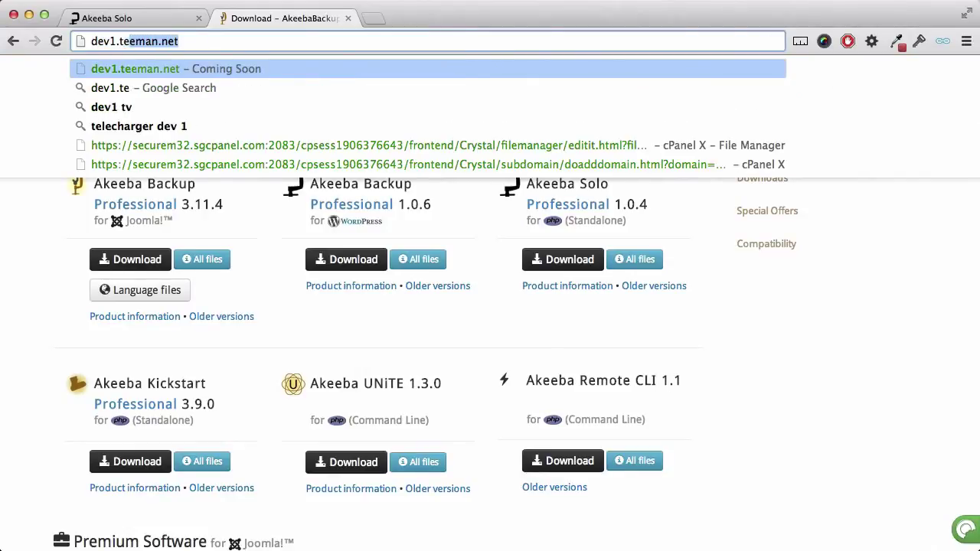
pyautogui.write('eman.net')
pyautogui.press('Return')
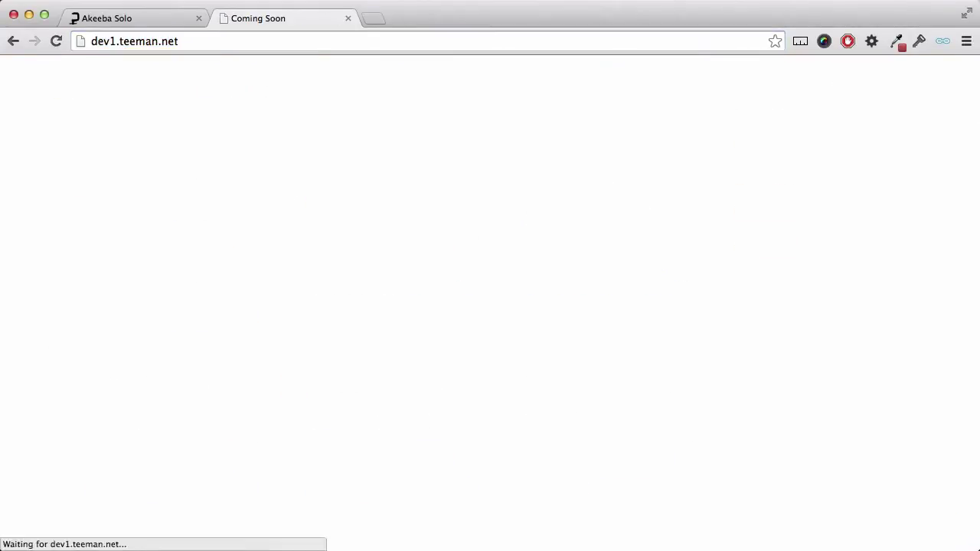
pyautogui.click(190, 38)
pyautogui.press('Right')
pyautogui.write('/kick')
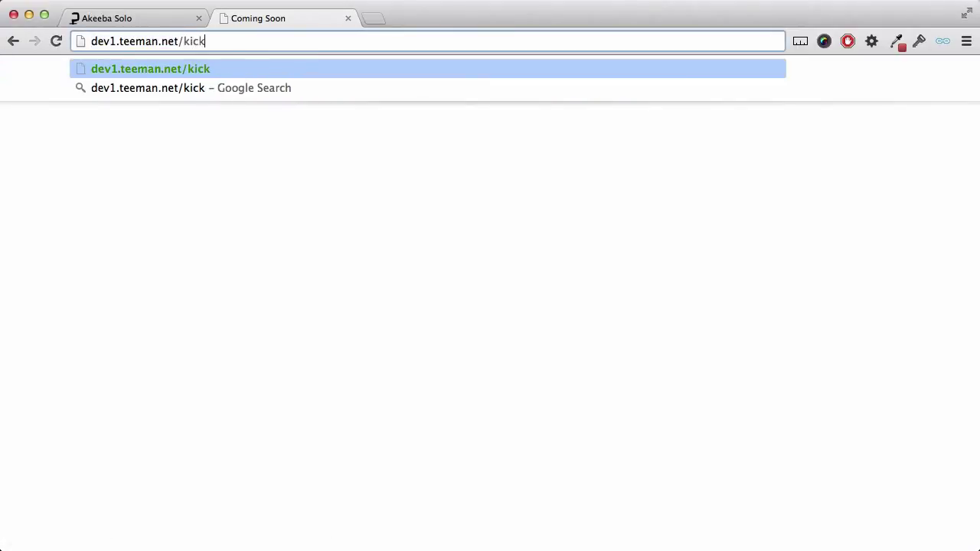
pyautogui.write('start.php')
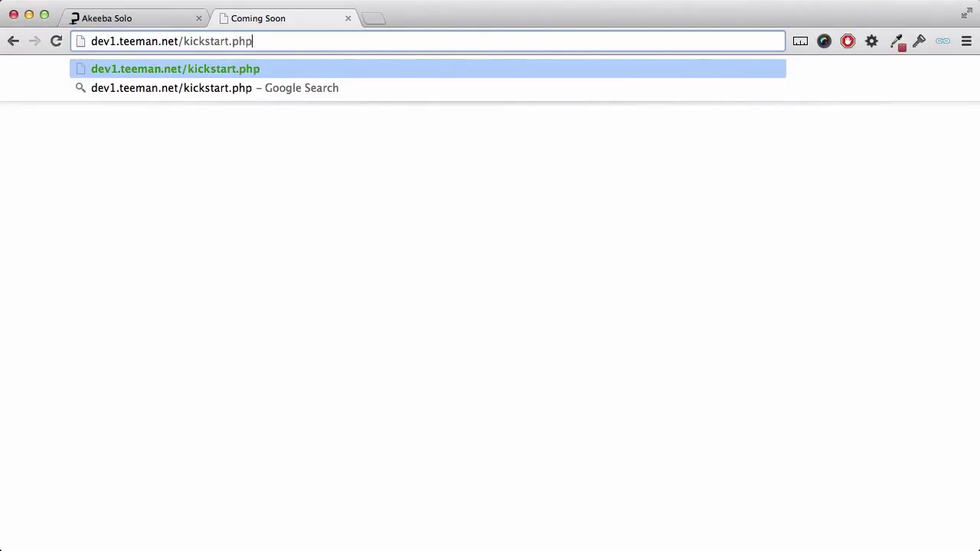
pyautogui.press('Return')
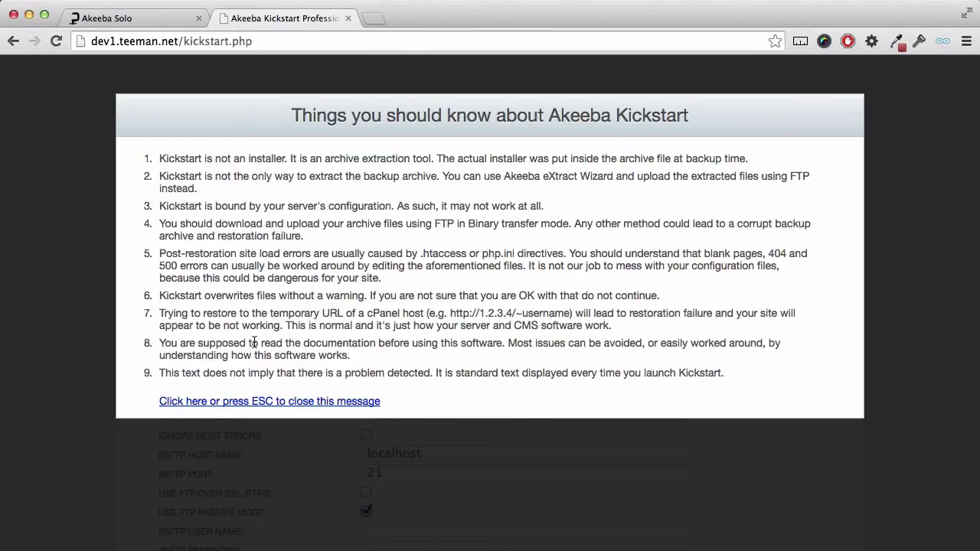
# Dismiss the notice, set Write to files to Directly, and START extracting the archive.
pyautogui.click(249, 402)
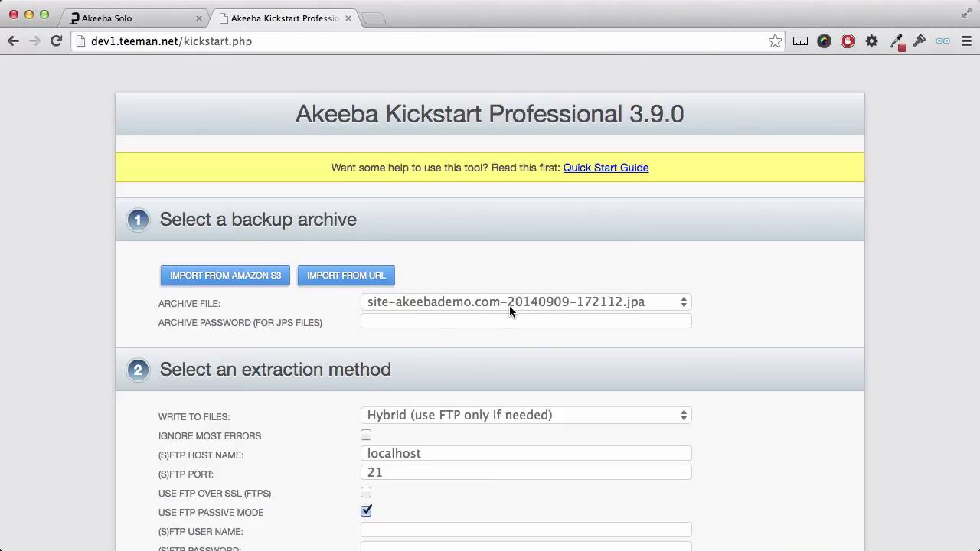
pyautogui.click(492, 416)
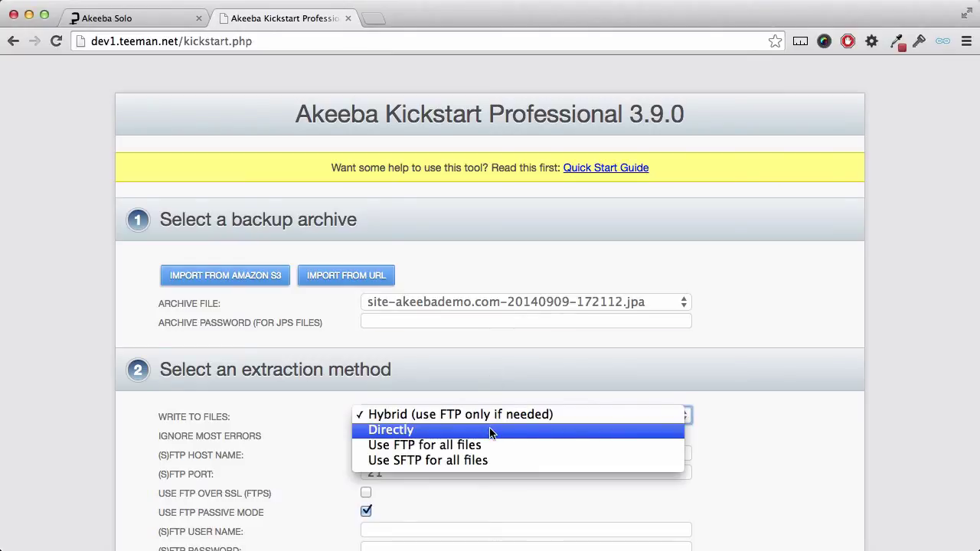
pyautogui.click(490, 433)
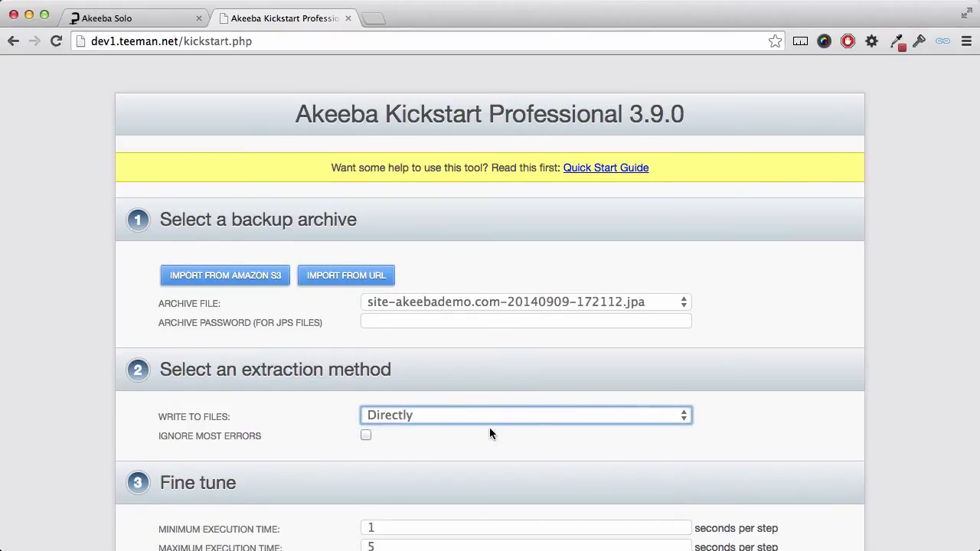
pyautogui.scroll(-5, 491, 434)
pyautogui.scroll(-2, 482, 421)
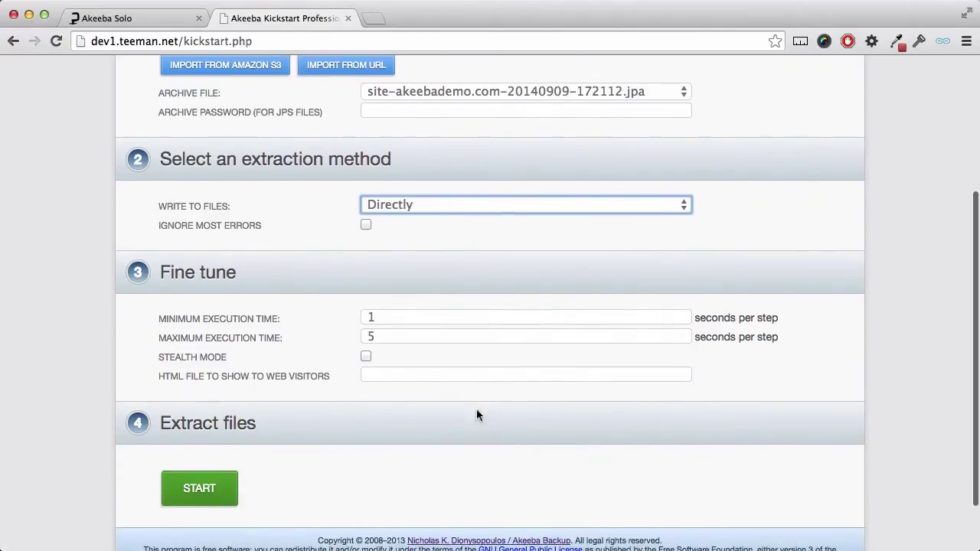
pyautogui.click(223, 488)
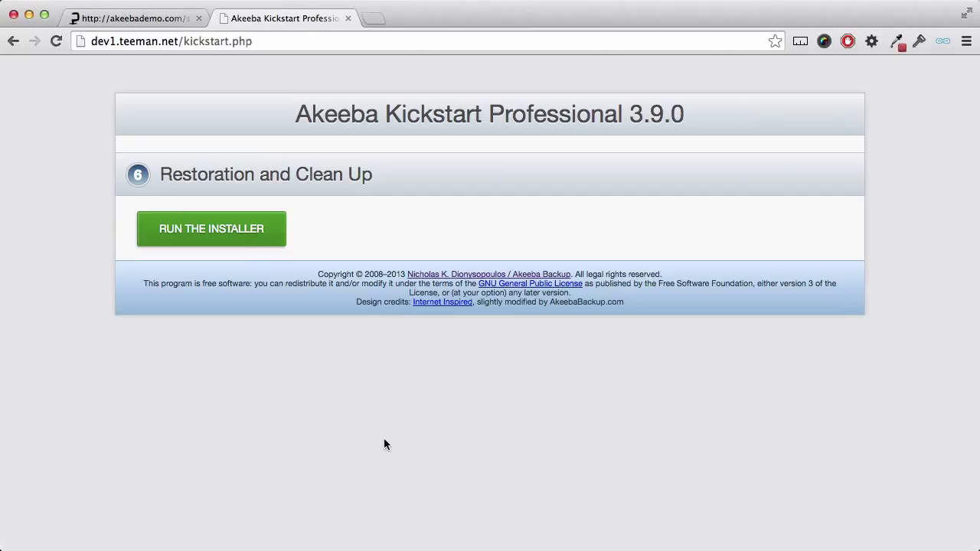
# Run the ANGIE installer and review its pre-installation checks and PHP-version and different-site warnings.
pyautogui.click(251, 235)
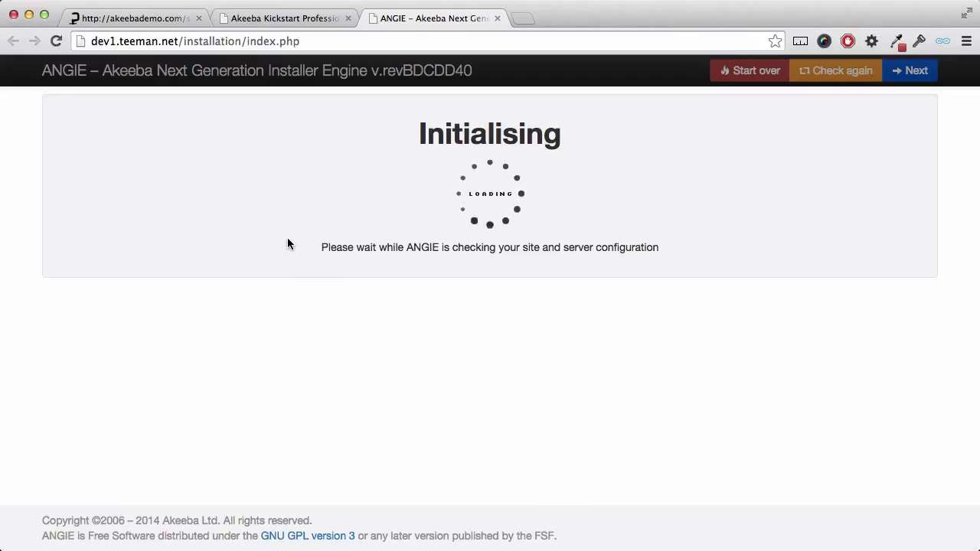
pyautogui.scroll(-5, 288, 243)
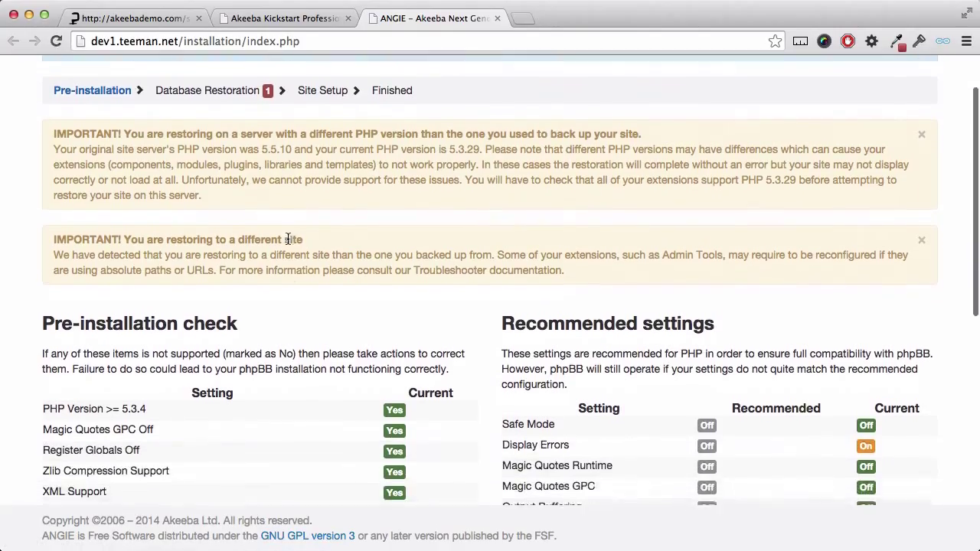
pyautogui.scroll(-3, 288, 243)
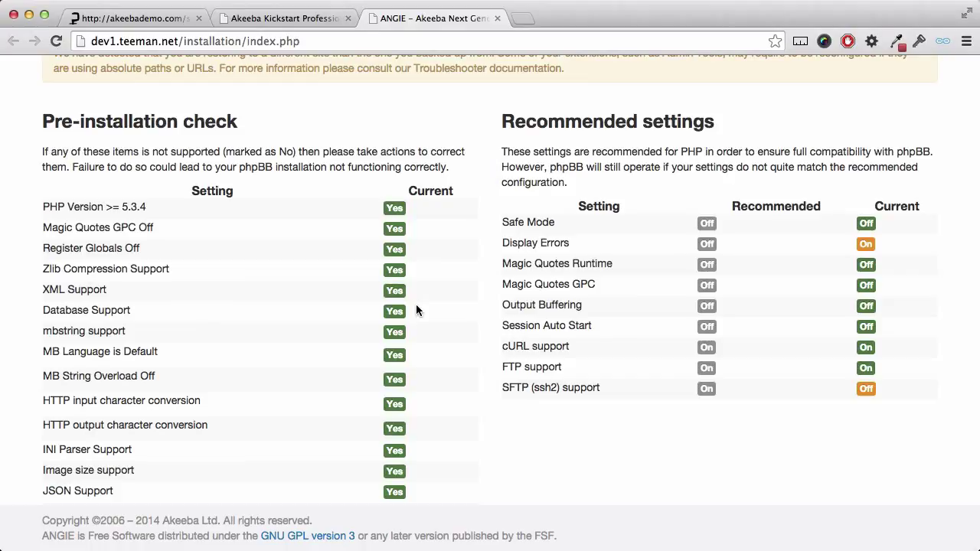
pyautogui.scroll(5, 416, 310)
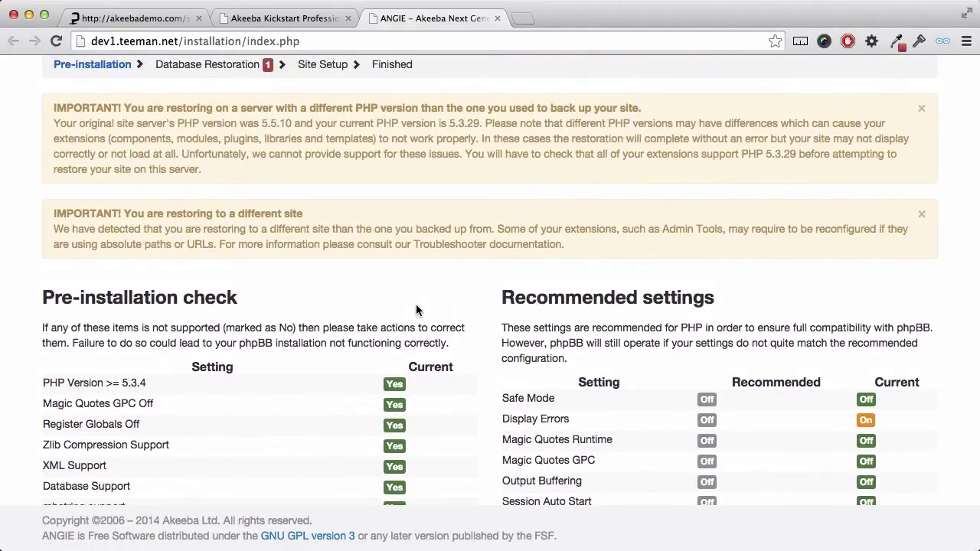
pyautogui.scroll(-1, 417, 310)
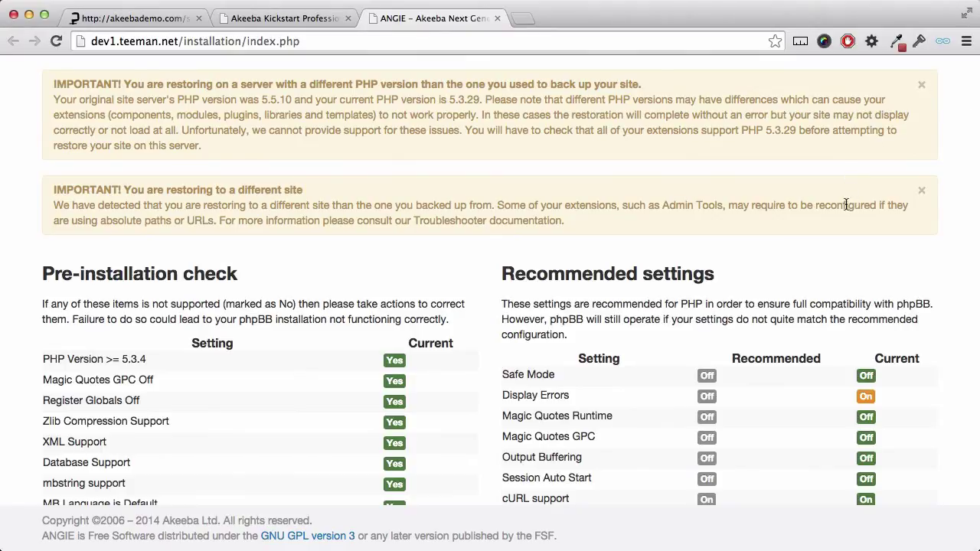
pyautogui.scroll(3, 846, 203)
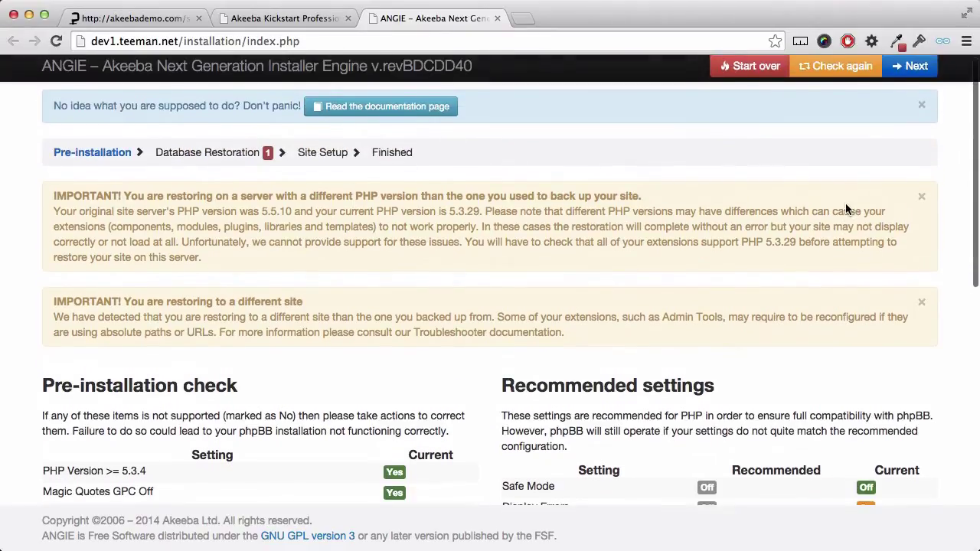
# Restore the database on localhost using the database user name, password and database teeman03_dev1.
pyautogui.click(908, 70)
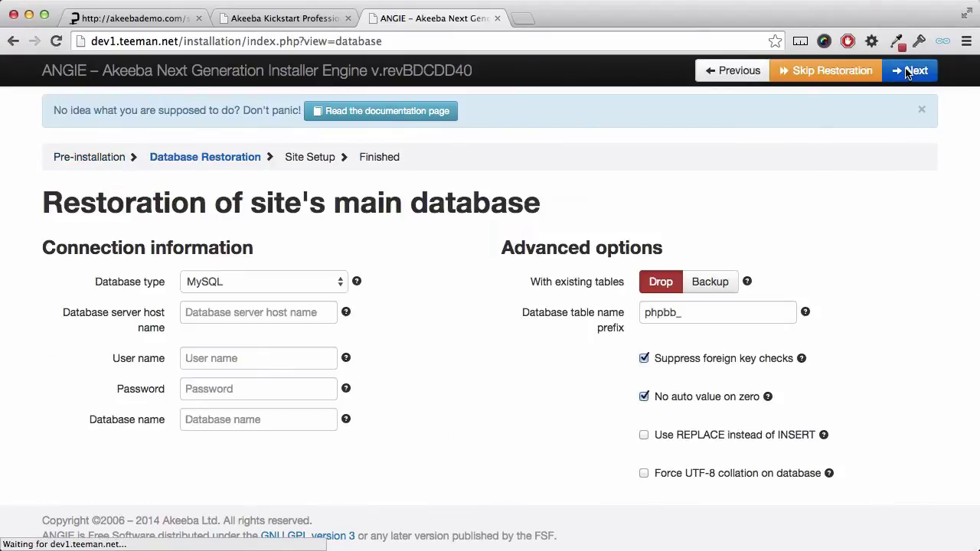
pyautogui.click(284, 315)
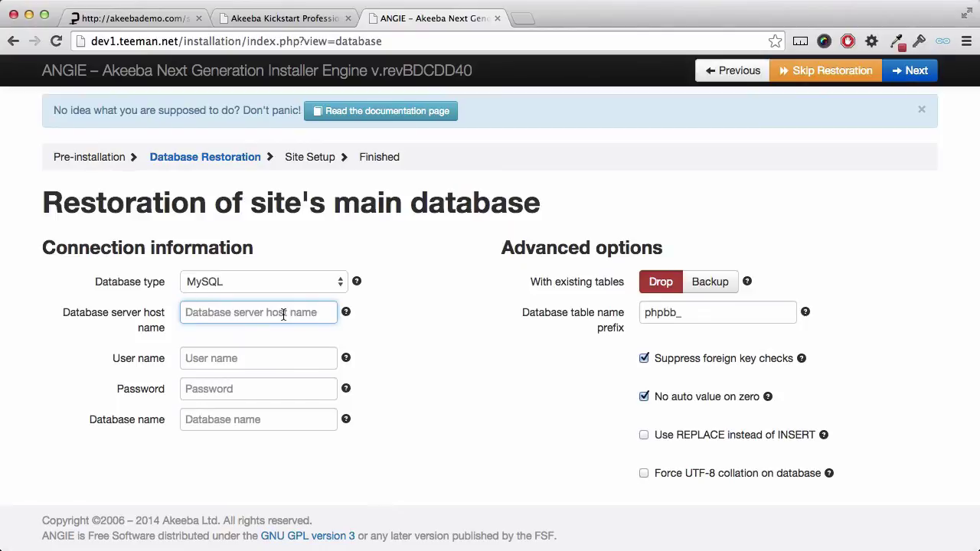
pyautogui.write('localhost')
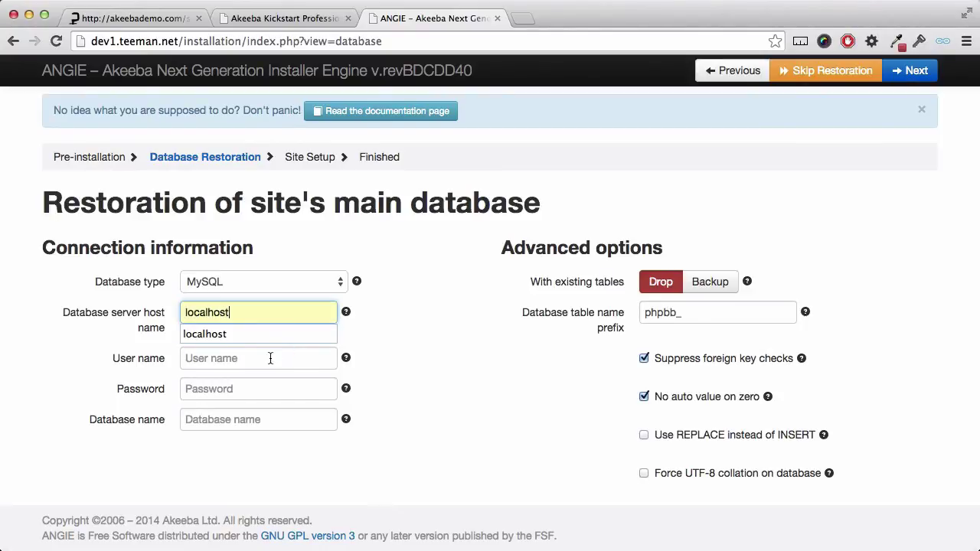
pyautogui.click(270, 359)
pyautogui.write('teeman03_brian')
pyautogui.press('Tab')
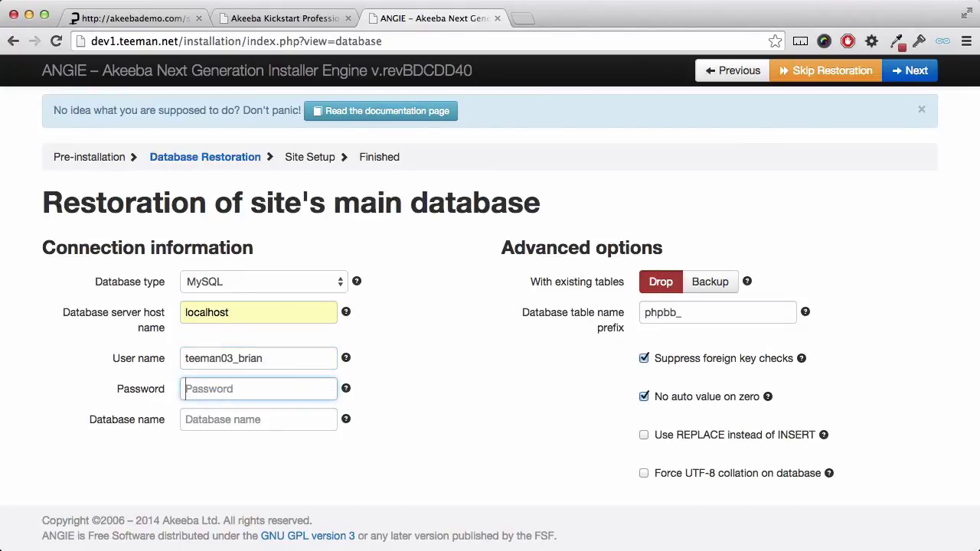
pyautogui.write('***********')
pyautogui.press('Tab')
pyautogui.write('teeman03_dev1')
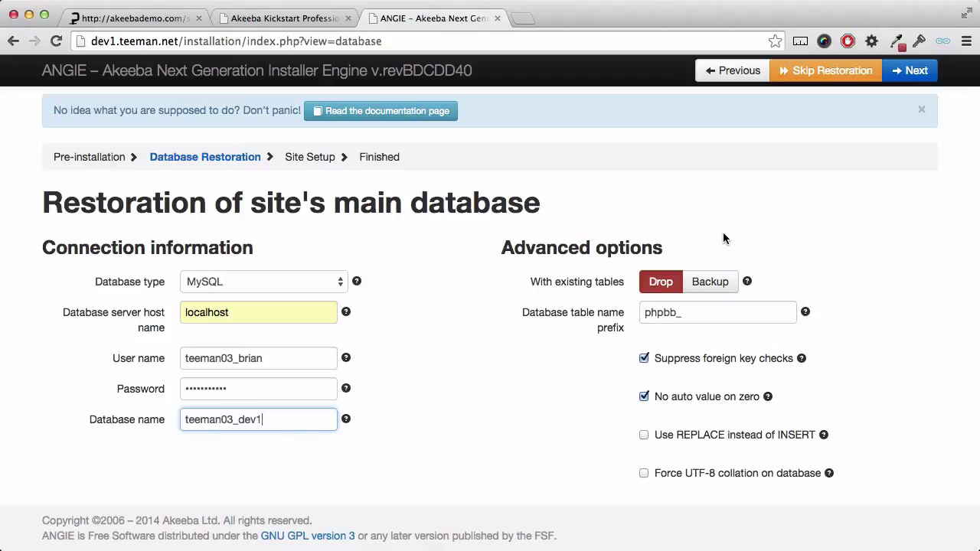
pyautogui.click(904, 73)
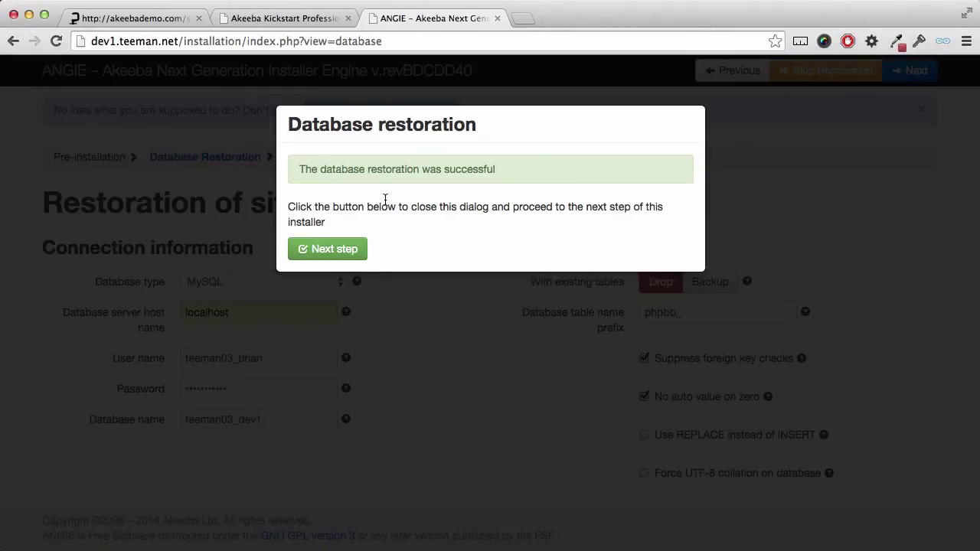
pyautogui.click(346, 249)
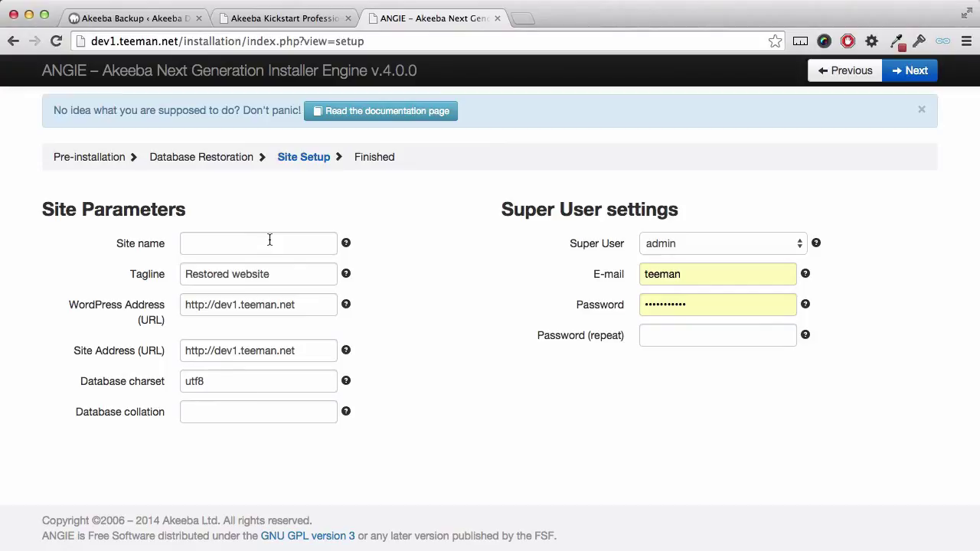
# Name the site 'Akeeba Demo' and replace its tagline with 'my new site'.
pyautogui.click(269, 240)
pyautogui.write('Akeeba Demo')
pyautogui.click(305, 271)
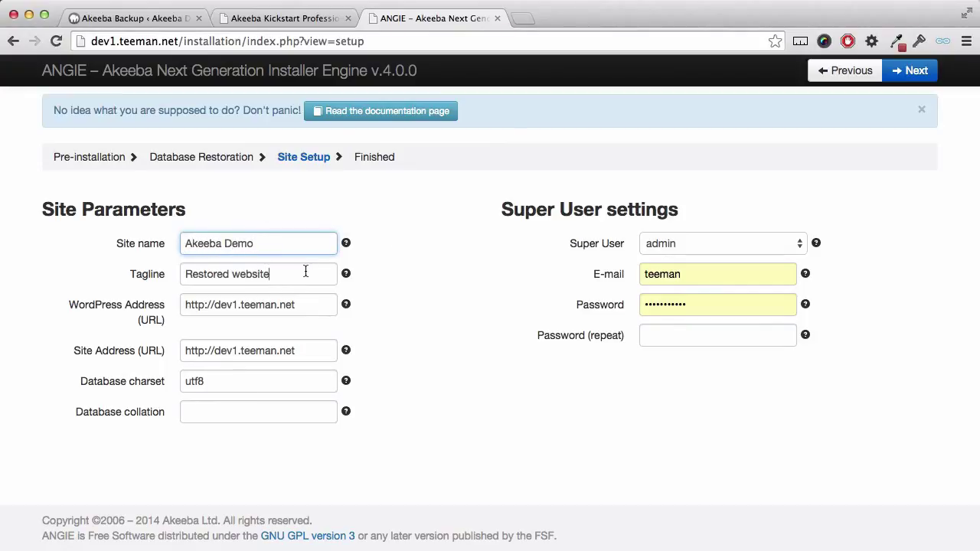
pyautogui.moveTo(306, 271); pyautogui.dragTo(171, 270)
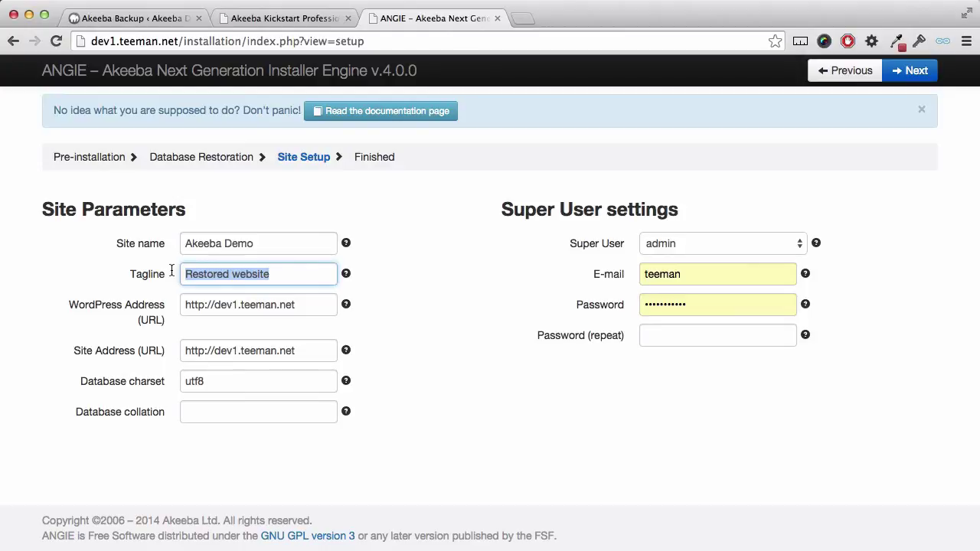
pyautogui.write('my new site')
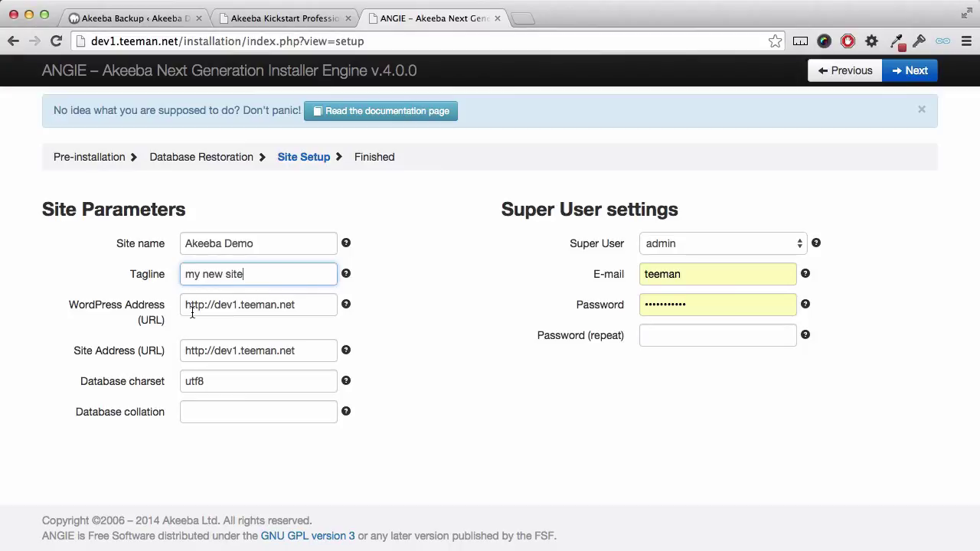
# Enter a new Super User e-mail and matching password, then complete the restoration.
pyautogui.click(677, 271)
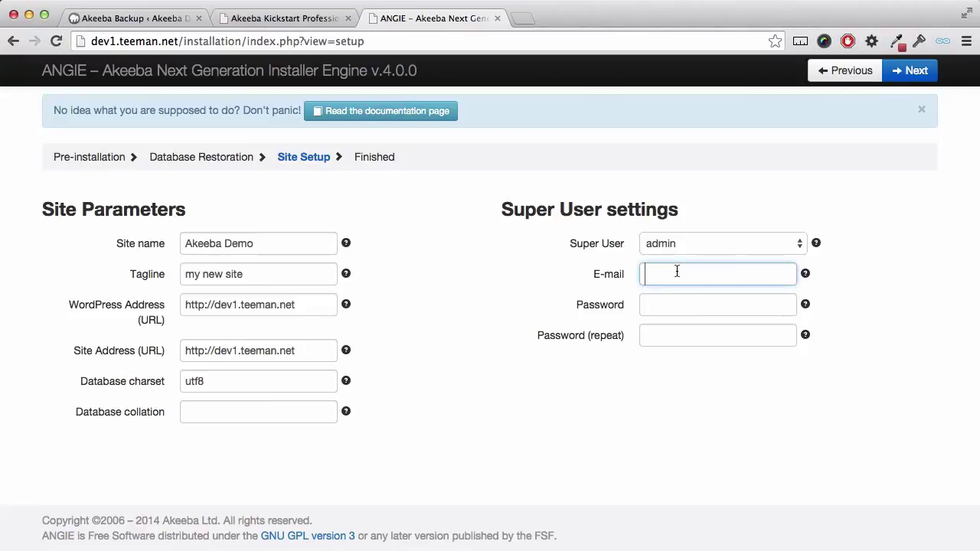
pyautogui.write('brian')
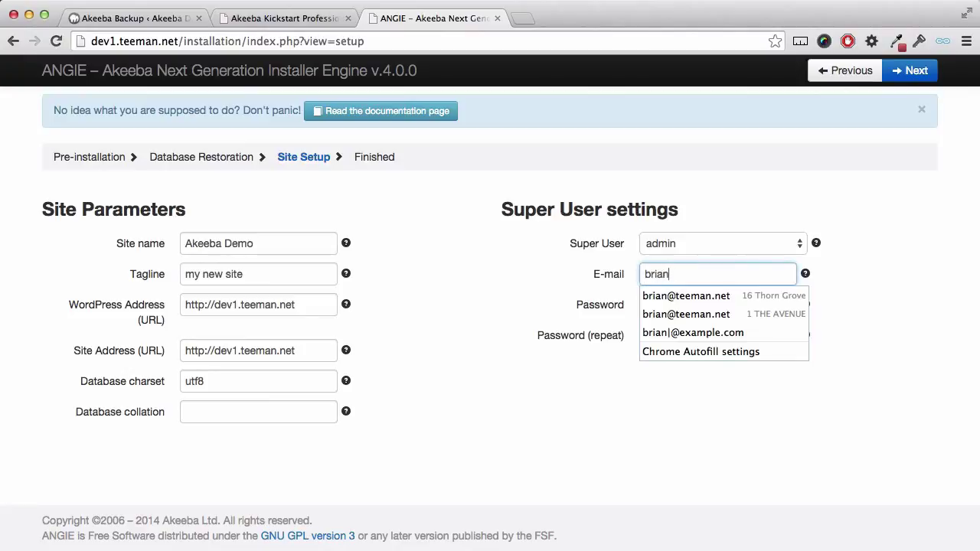
pyautogui.write('@example')
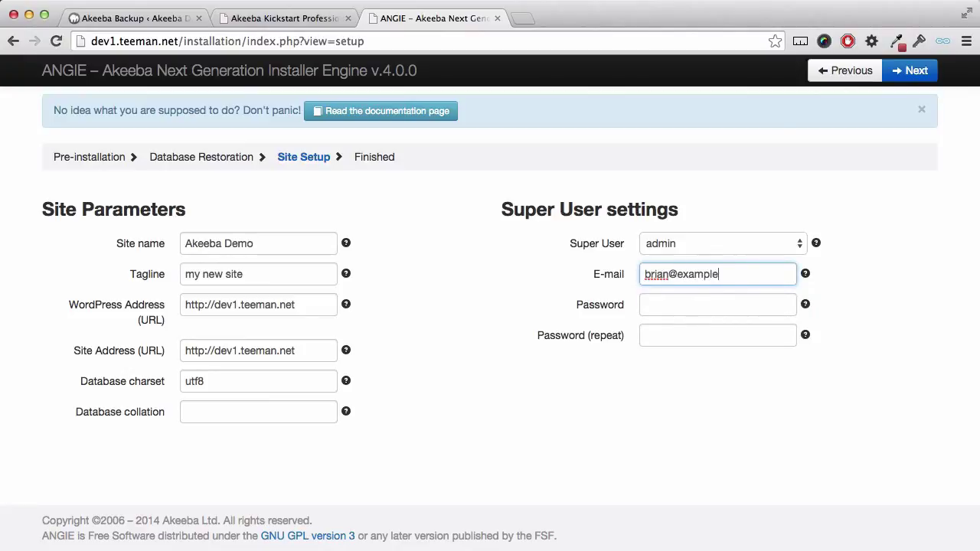
pyautogui.write('.com')
pyautogui.press('Tab')
pyautogui.write('admin')
pyautogui.press('Tab')
pyautogui.write('admin')
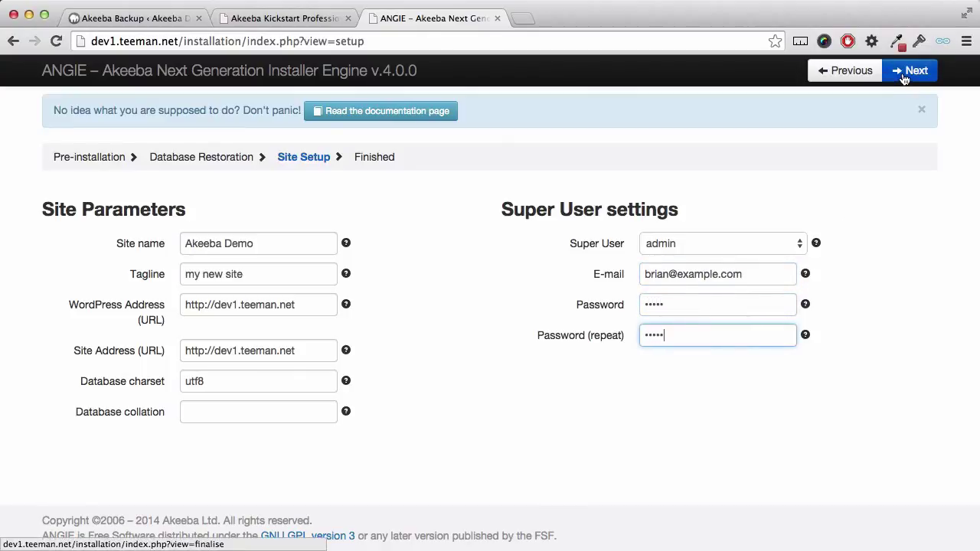
pyautogui.click(904, 79)
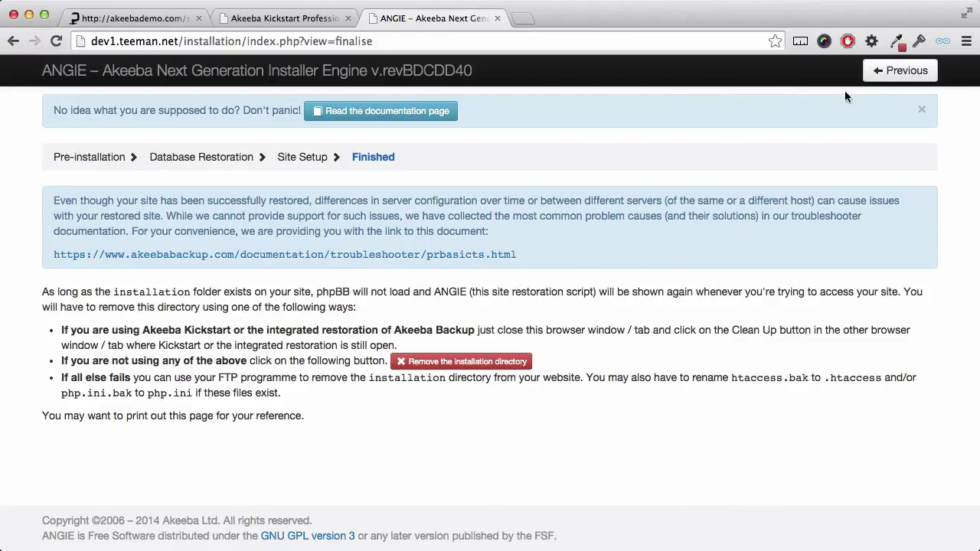
# Close the installer, run Kickstart's clean-up of leftover files, and open the restored site's front-end.
pyautogui.click(499, 19)
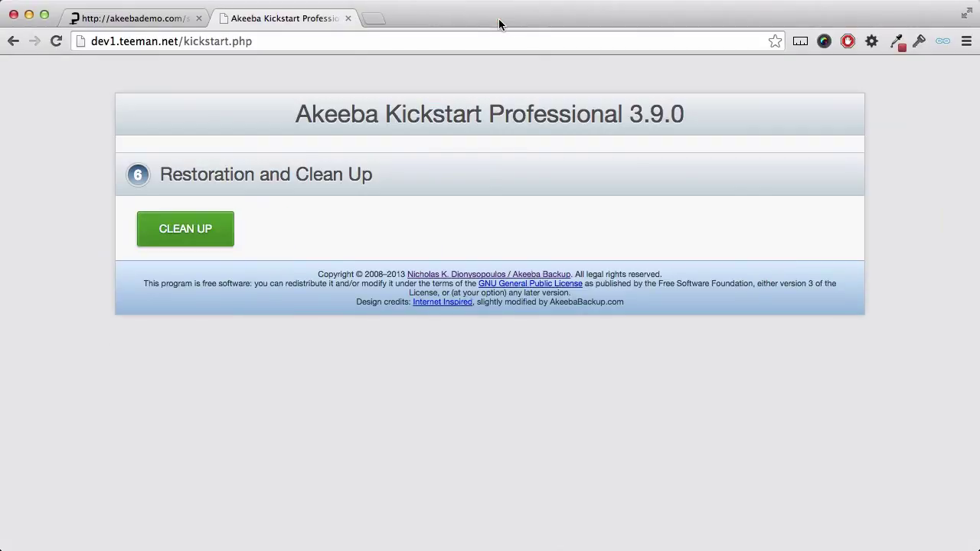
pyautogui.click(215, 222)
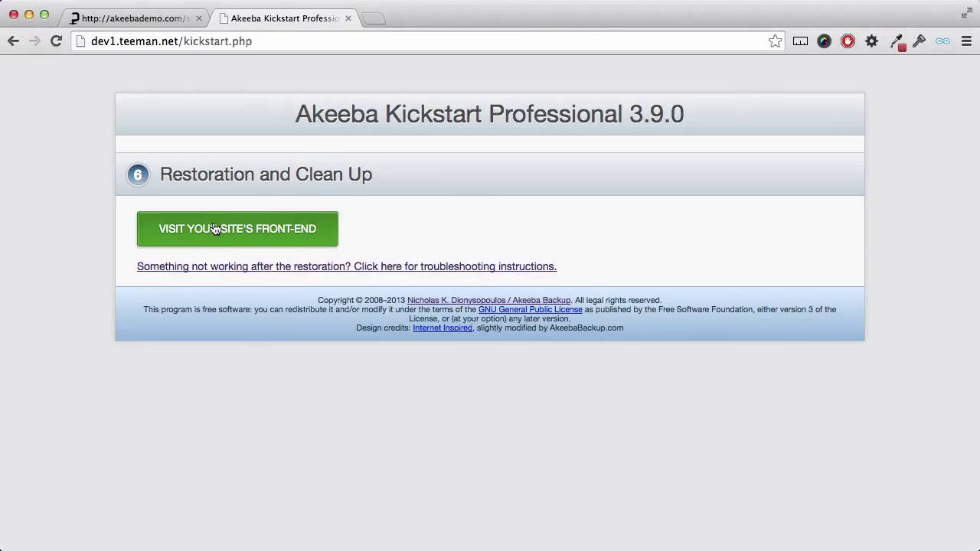
pyautogui.click(216, 228)
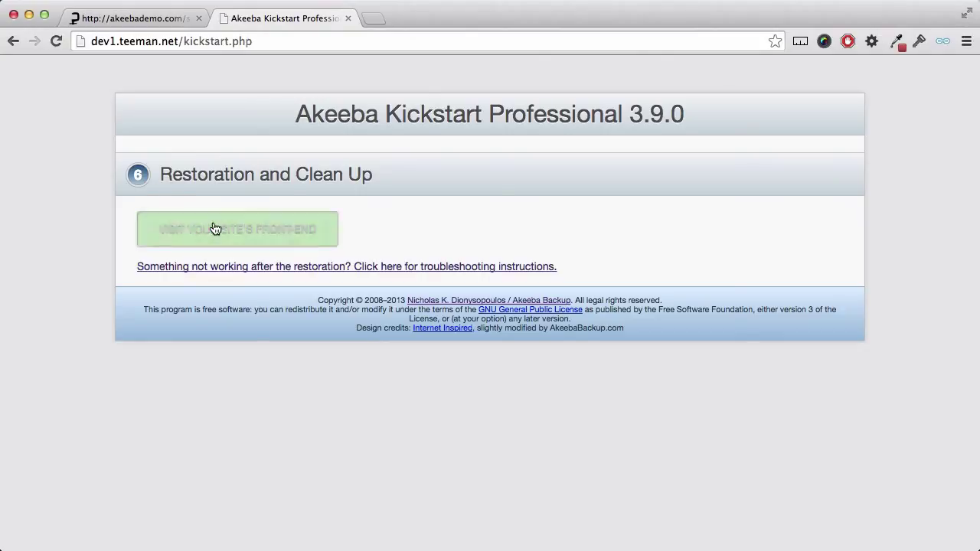